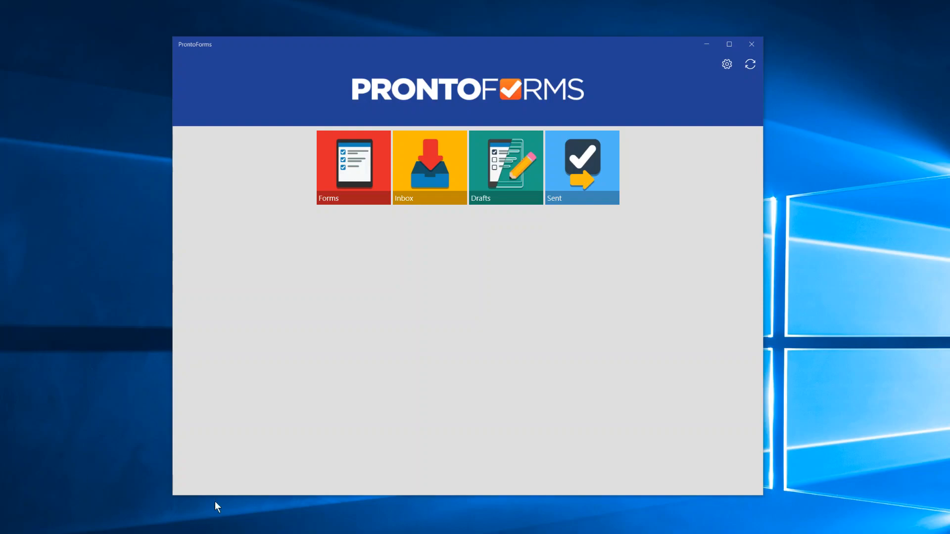
Step: Start a new Task Timesheet - Workshop form and choose Projects as its action
click(348, 175)
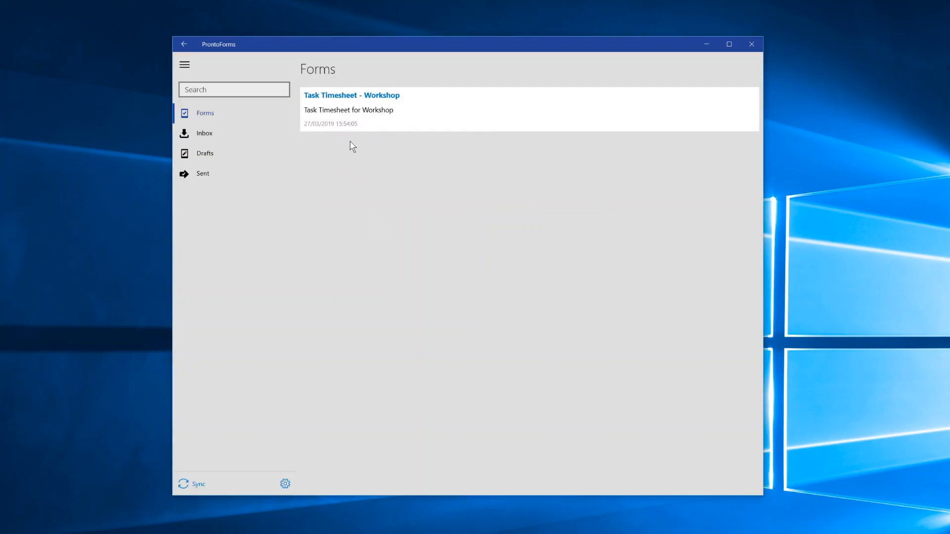
click(391, 113)
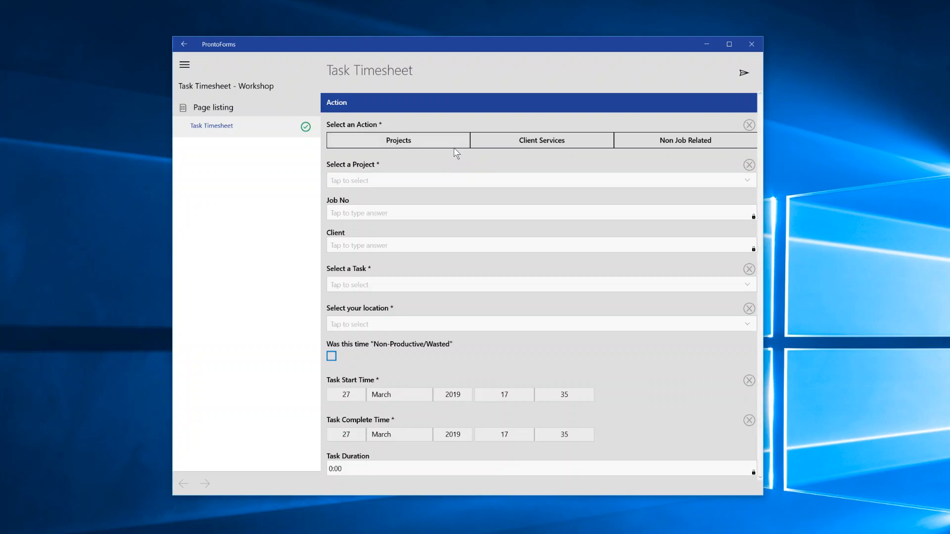
click(420, 143)
Step: Search the project list for "hig" and select the 182-184 High Holborn project
click(466, 188)
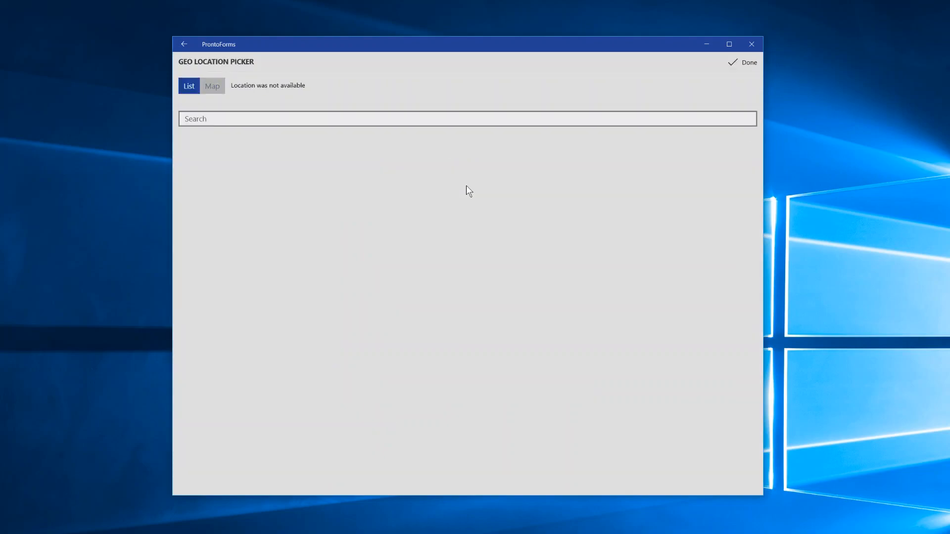
scroll(346, 162, down, 10)
scroll(345, 161, up, 10)
click(318, 117)
text(hi)
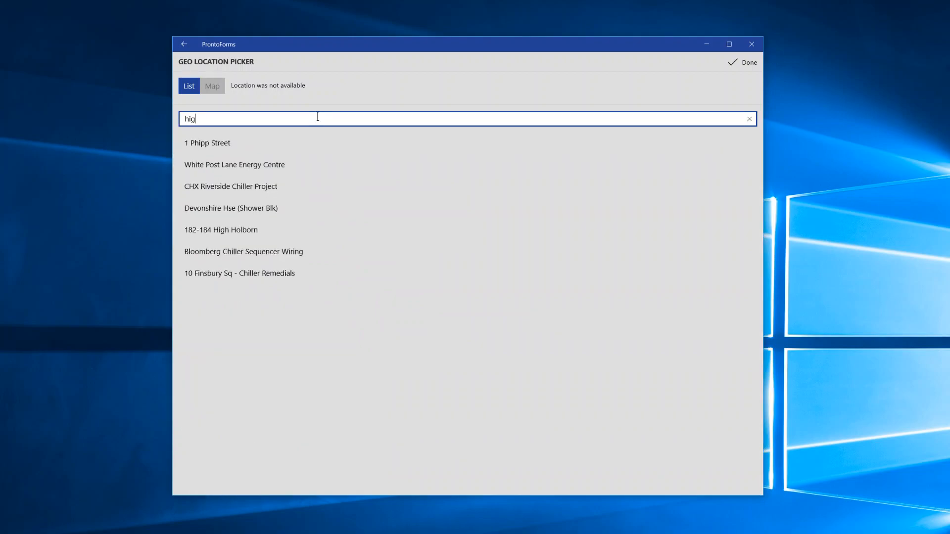
text(g)
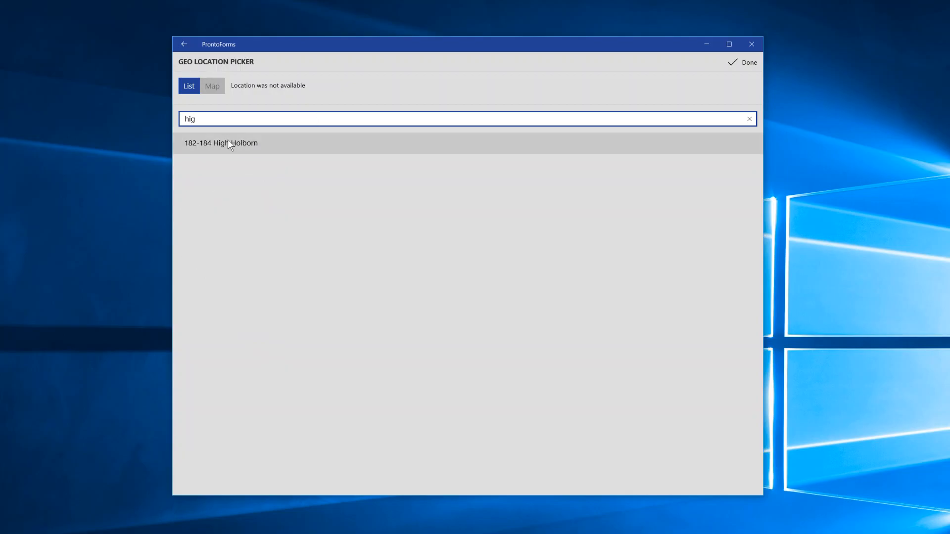
click(228, 142)
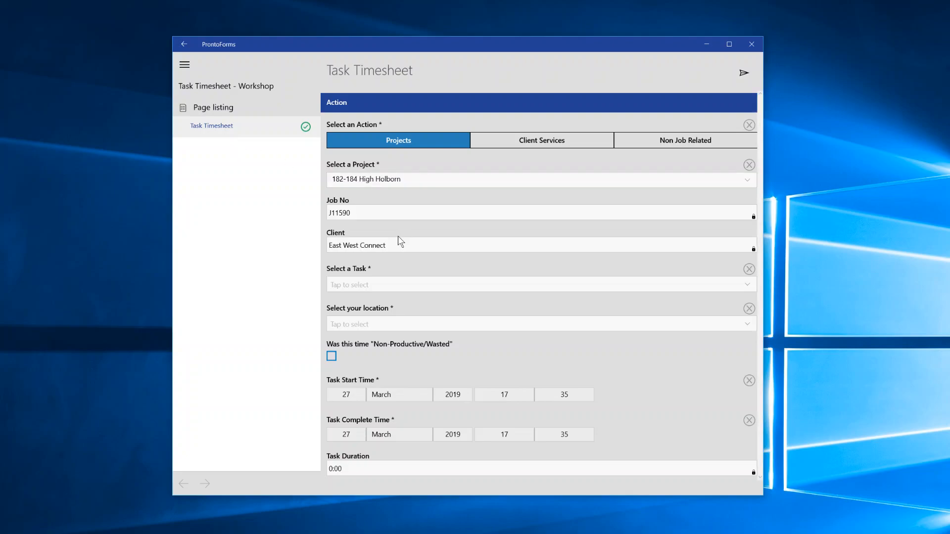
Step: Set the timesheet's task to Panel Build/Mods 3 and the location to Workshop
click(364, 283)
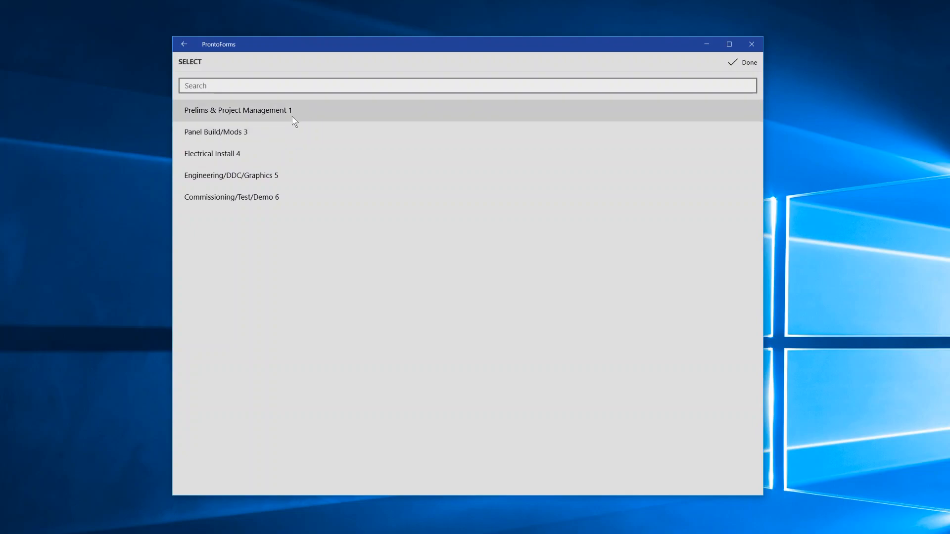
click(229, 131)
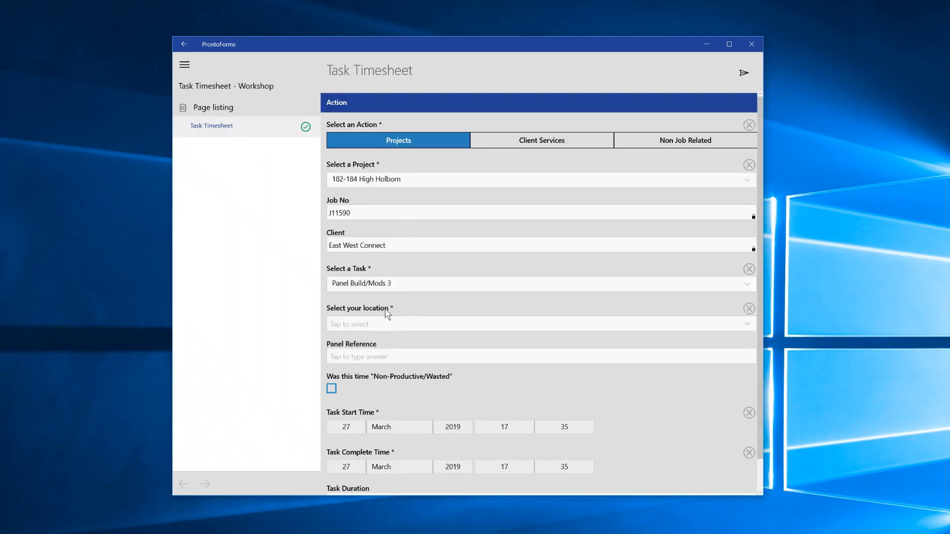
click(372, 323)
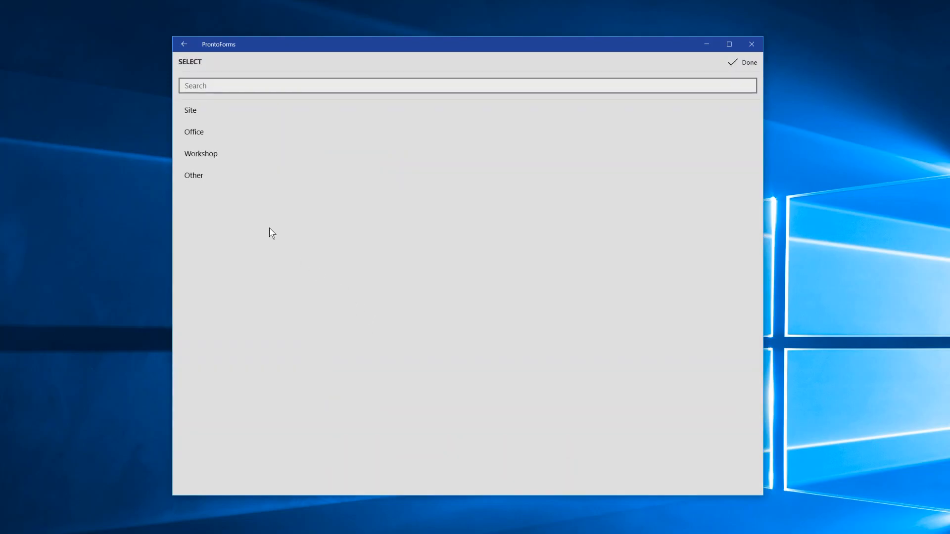
click(212, 153)
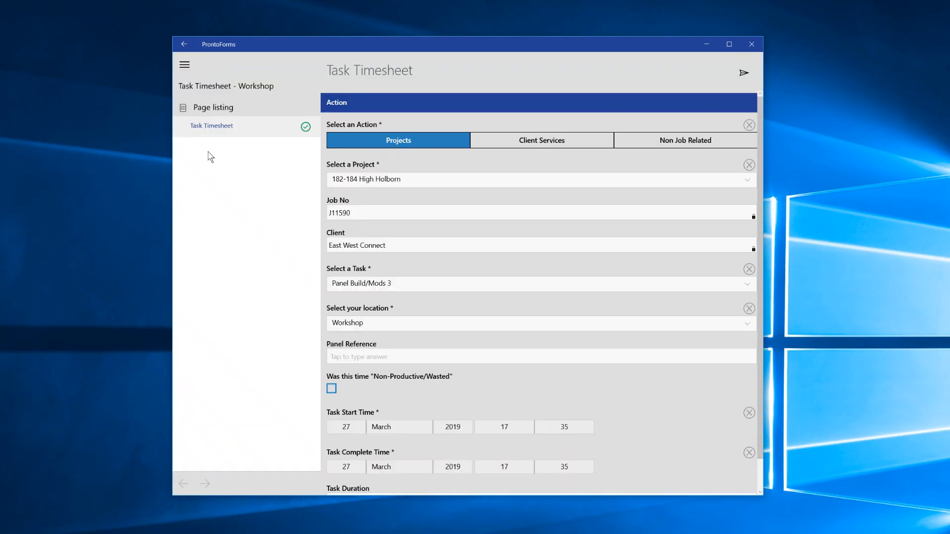
Step: Enter D10 2/34 as the panel reference, then mark the time as Non-Productive/Wasted and unmark it again
scroll(405, 360, down, 1)
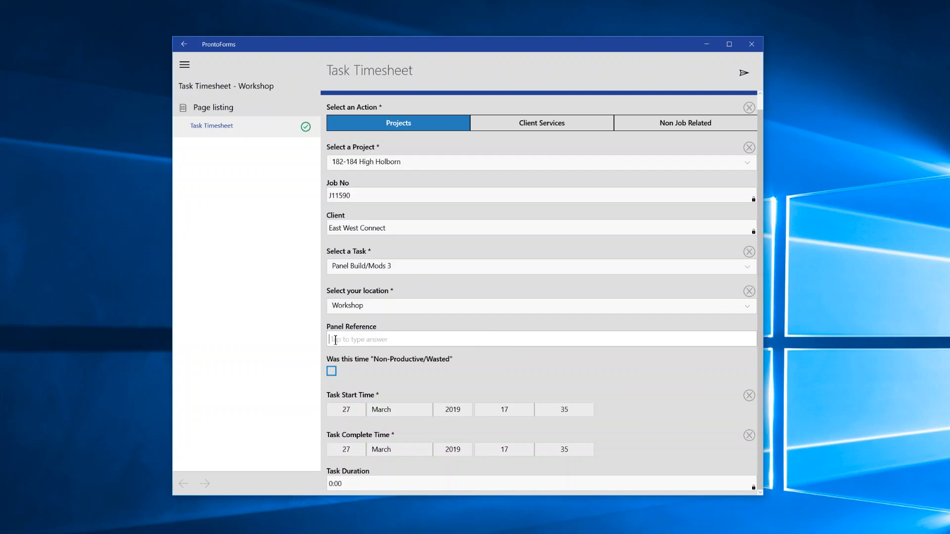
text(D10 2/34)
click(331, 372)
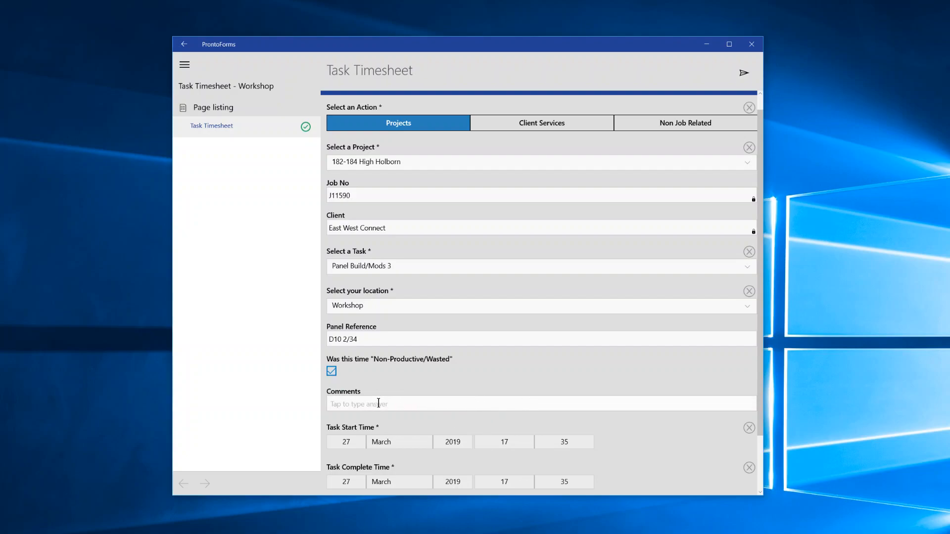
click(331, 371)
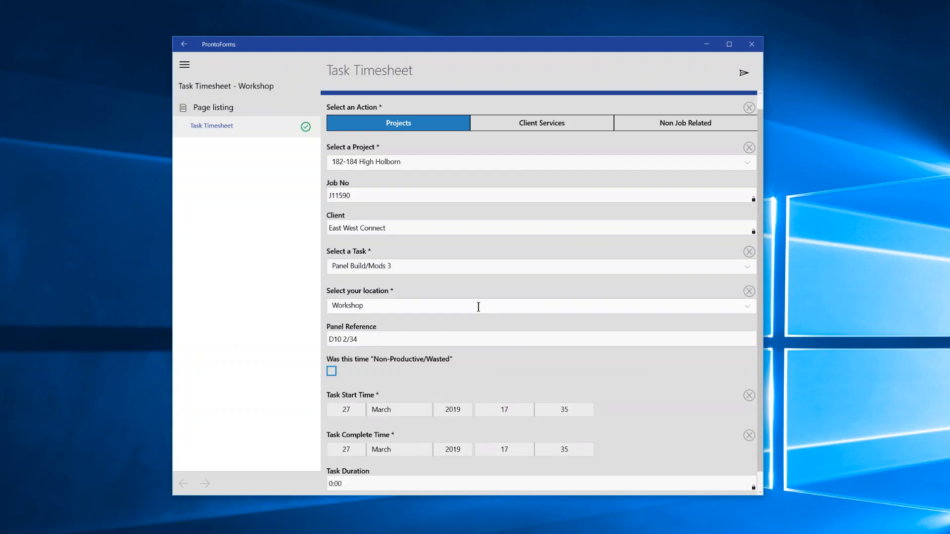
Step: Set the task start time to 28 March 2019 with the hour at 8
click(350, 408)
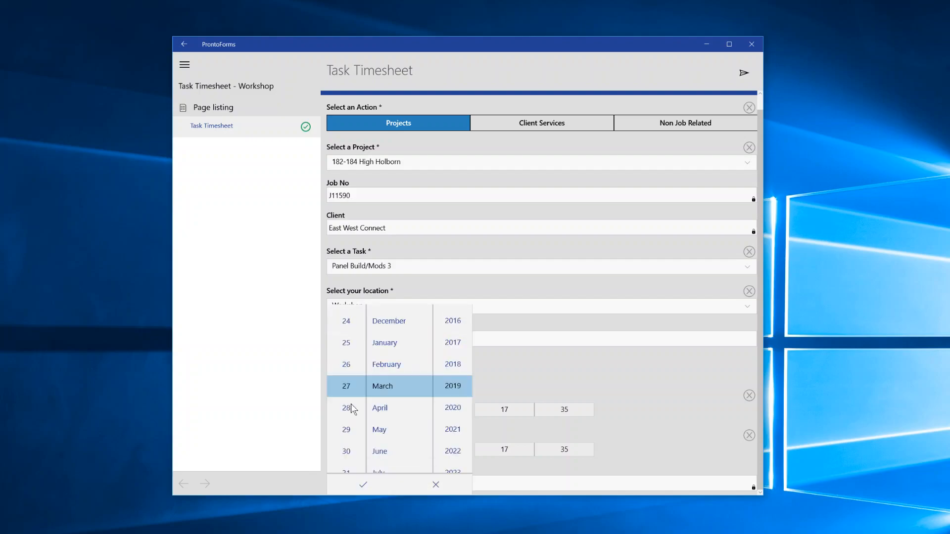
click(350, 410)
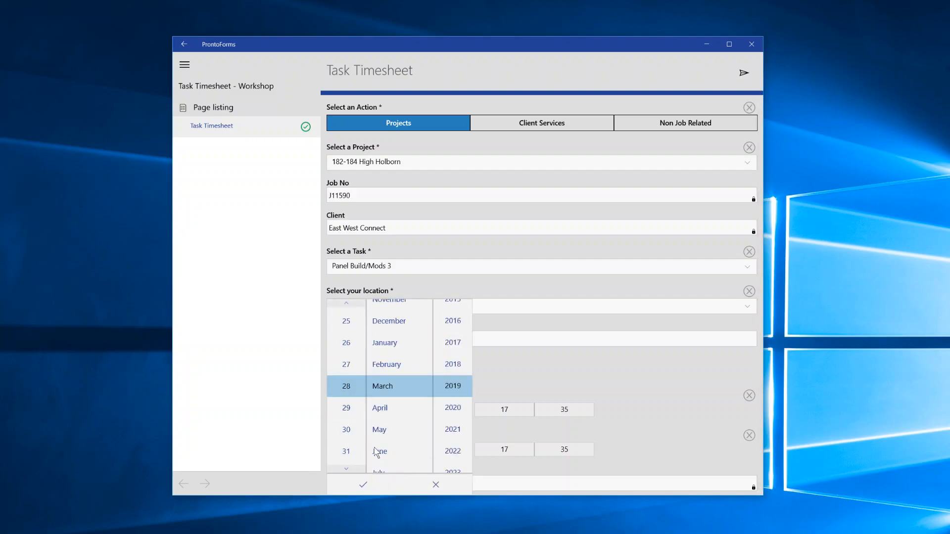
click(365, 486)
click(504, 409)
scroll(504, 369, up, 9)
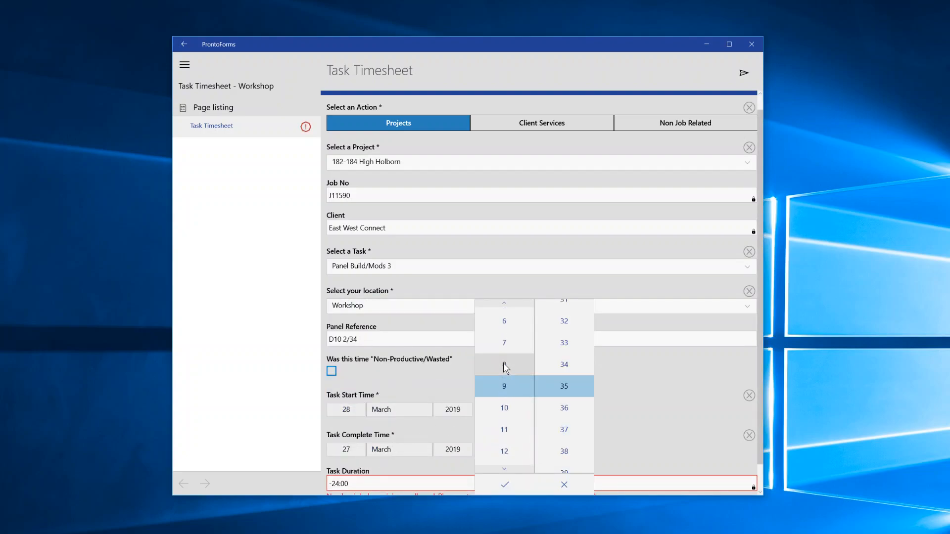
click(504, 484)
Step: Set the task complete date to 28 March 2019
click(348, 451)
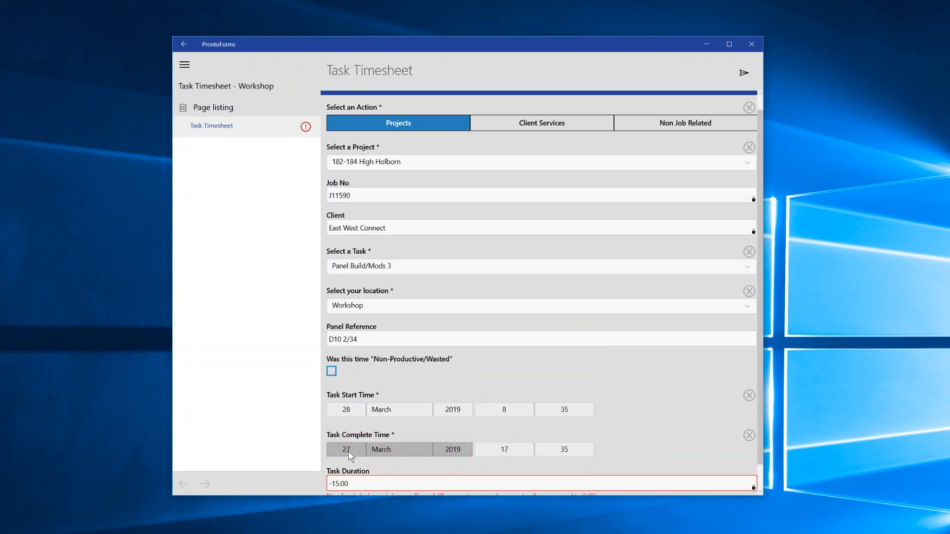
click(514, 388)
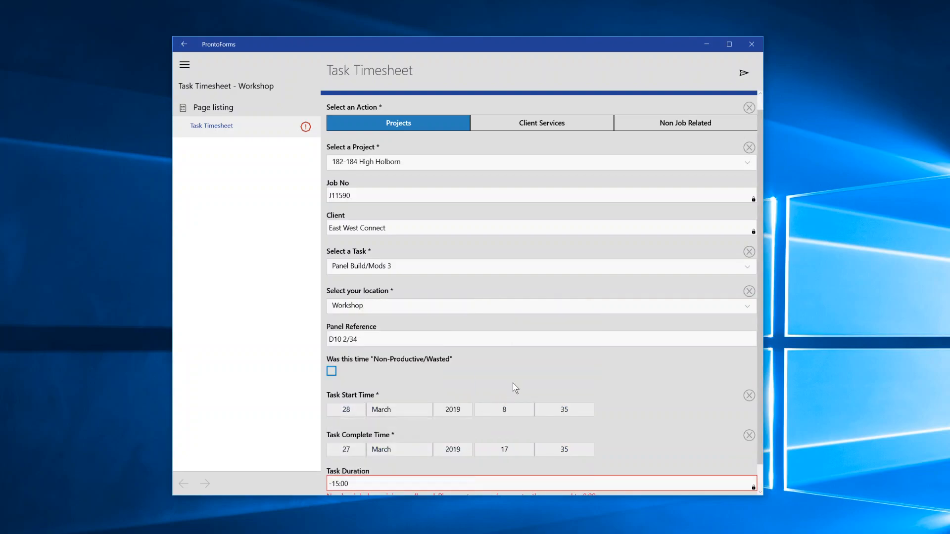
scroll(512, 387, down, 1)
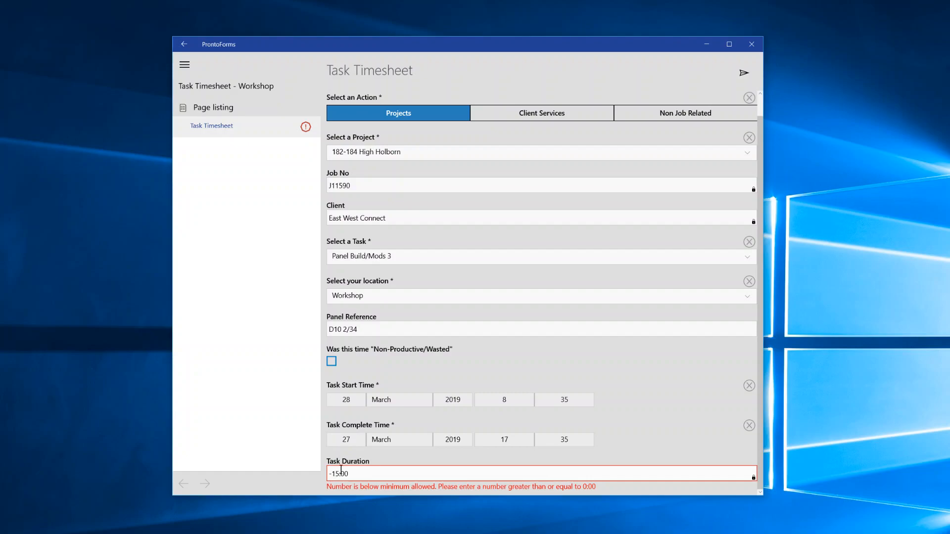
click(348, 441)
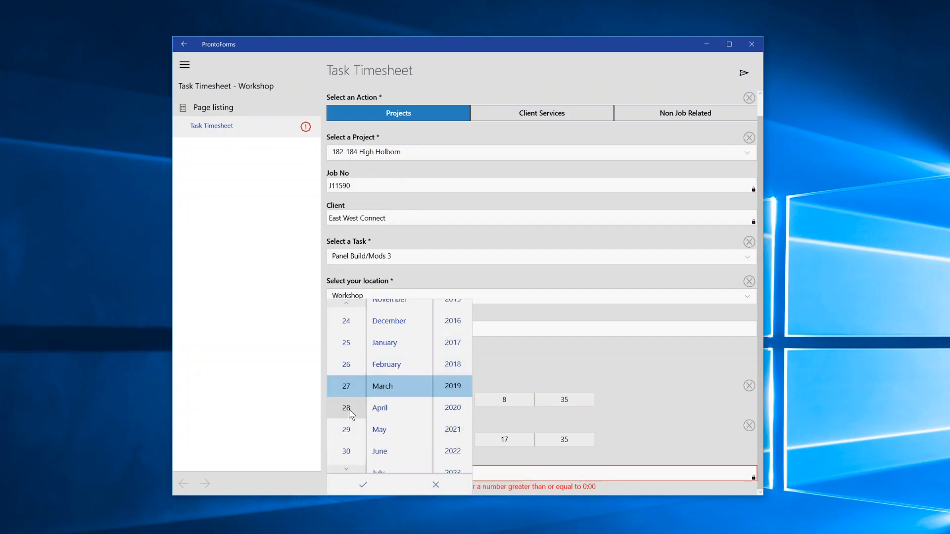
click(352, 417)
click(364, 486)
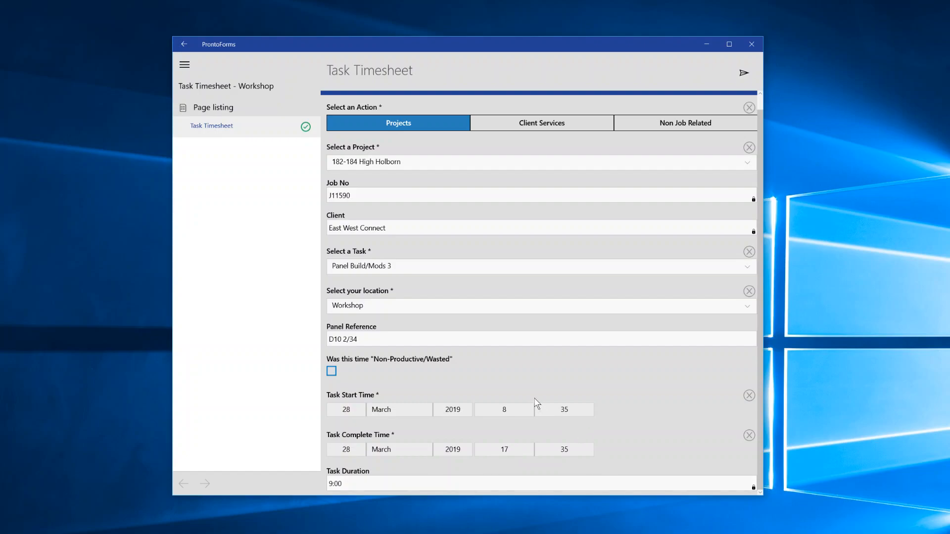
Step: Send the completed Projects timesheet and choose not to be prompted before future submissions
scroll(537, 396, up, 1)
scroll(659, 292, down, 1)
click(742, 74)
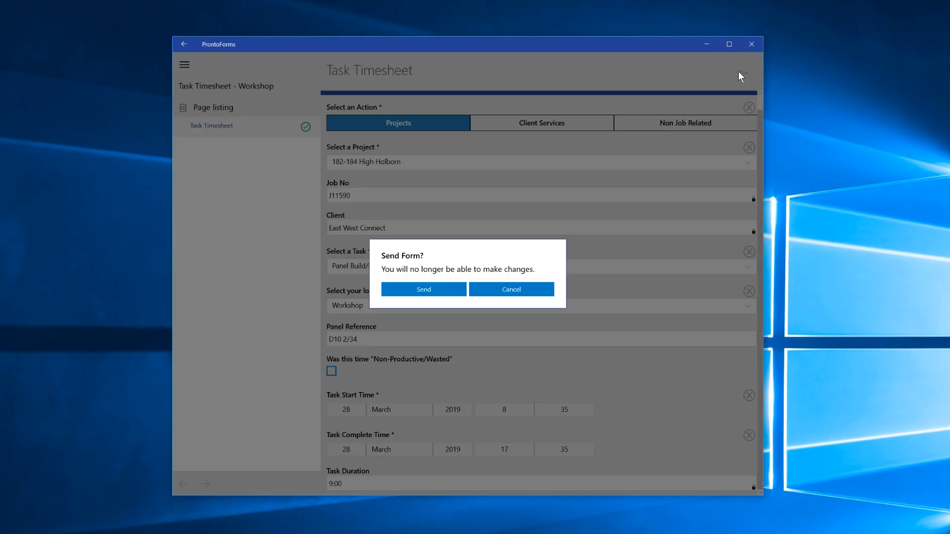
click(436, 292)
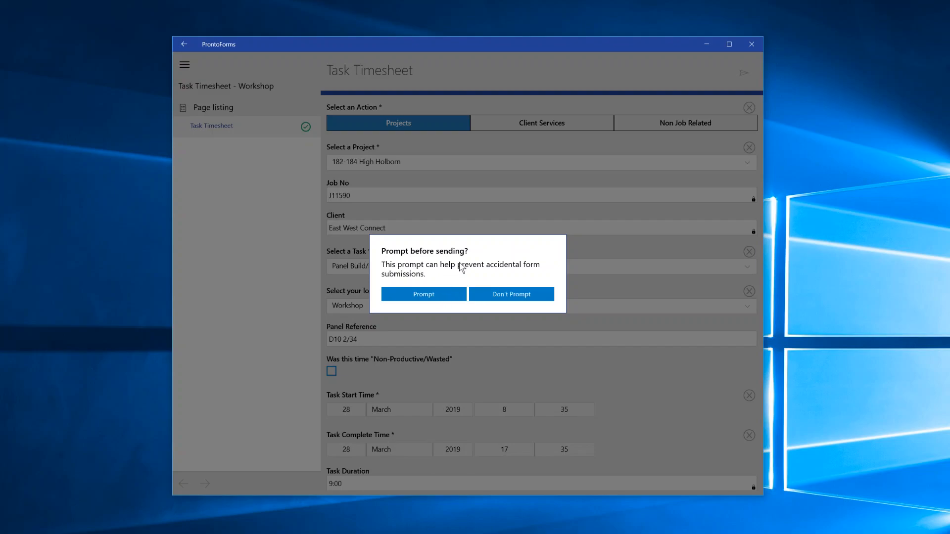
click(496, 289)
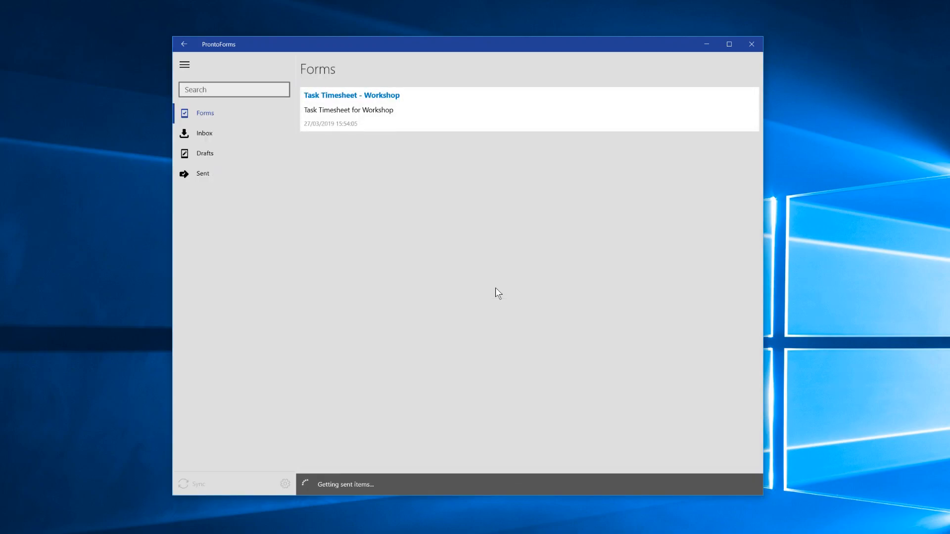
Step: Start another workshop timesheet for Client Services, filling in the job number and the project name "The Big Building"
click(346, 119)
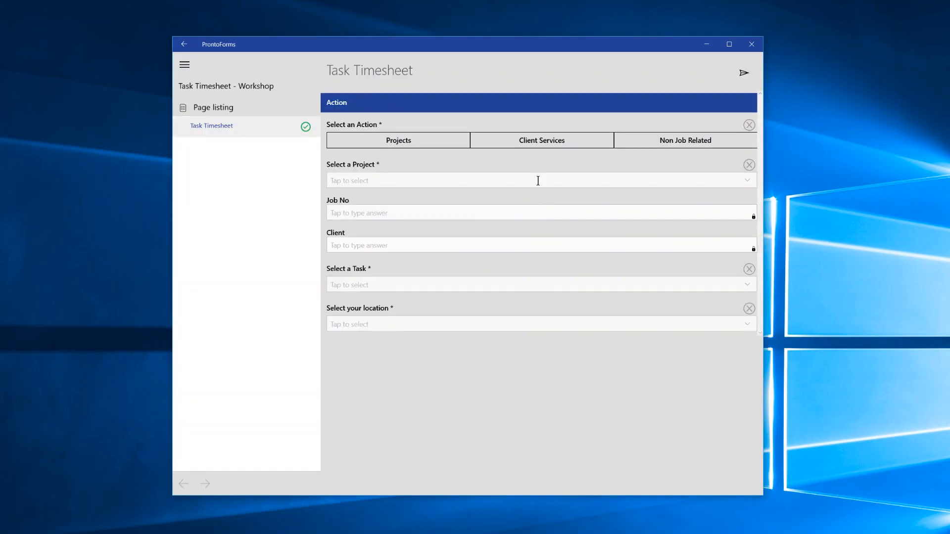
click(538, 142)
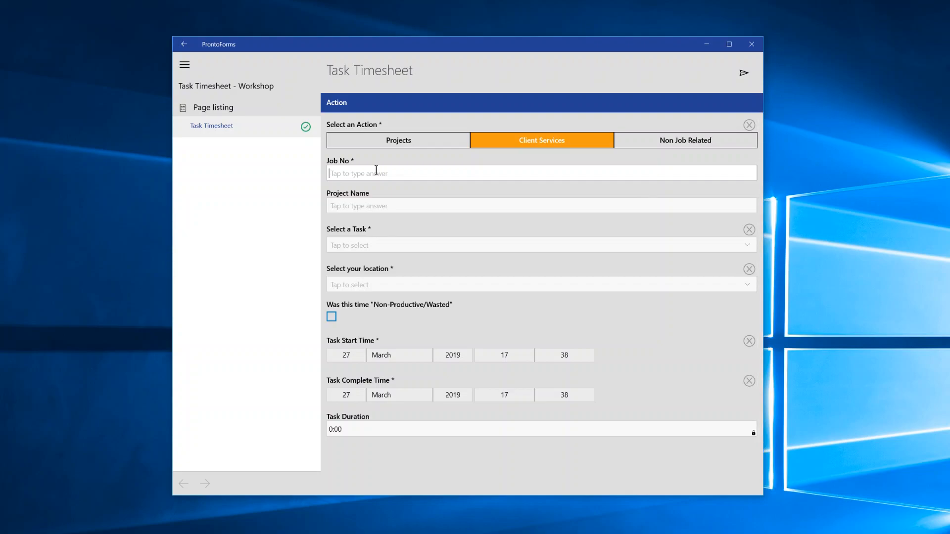
text(012345)
click(392, 205)
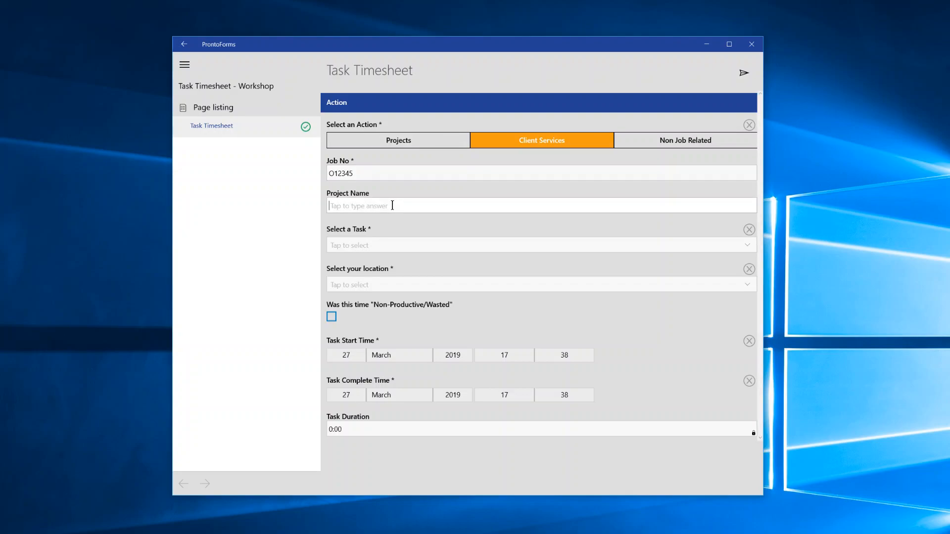
text(The Big Build)
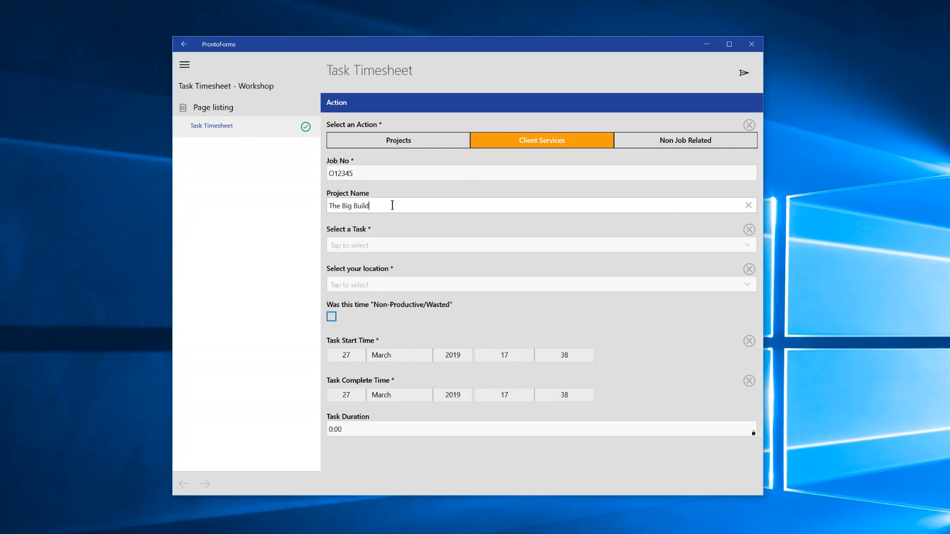
text(ing)
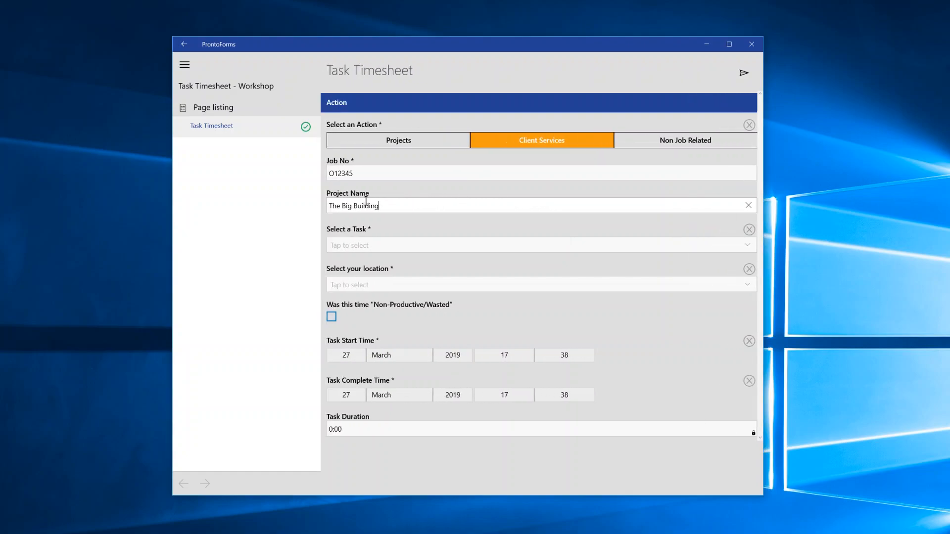
Step: Set the task to Panel Build/Mods 3, the location to Workshop and the panel reference to D2
click(367, 246)
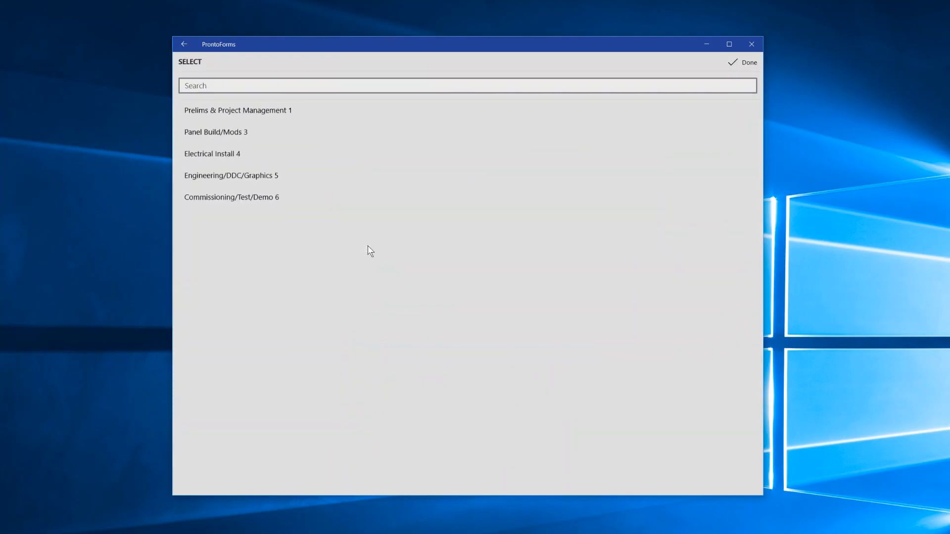
click(239, 131)
click(370, 283)
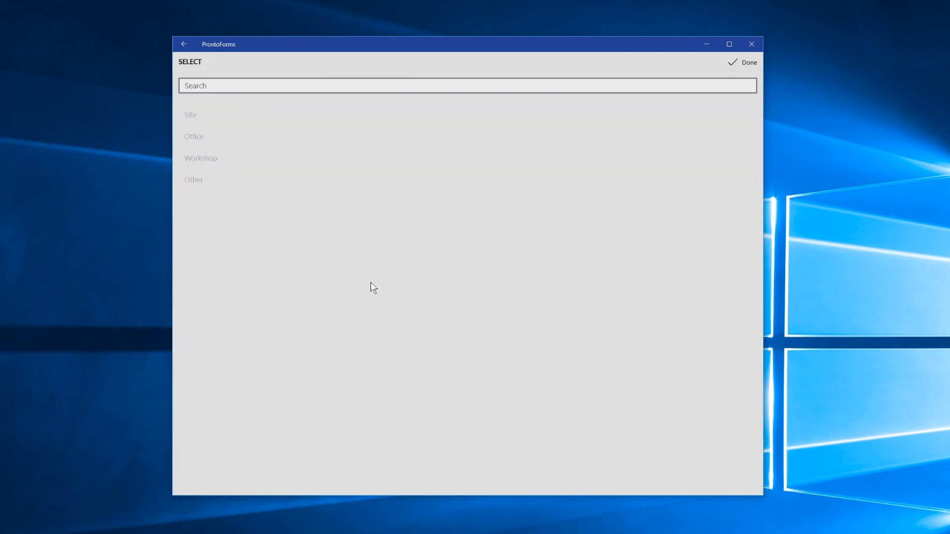
click(214, 160)
click(375, 318)
text(D2)
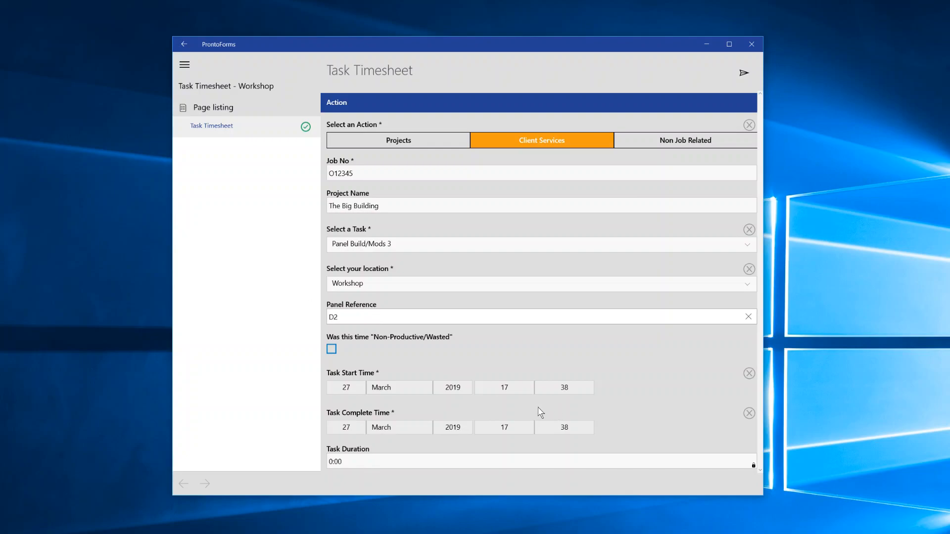
Step: Set the minutes of the task complete time to 40
click(562, 428)
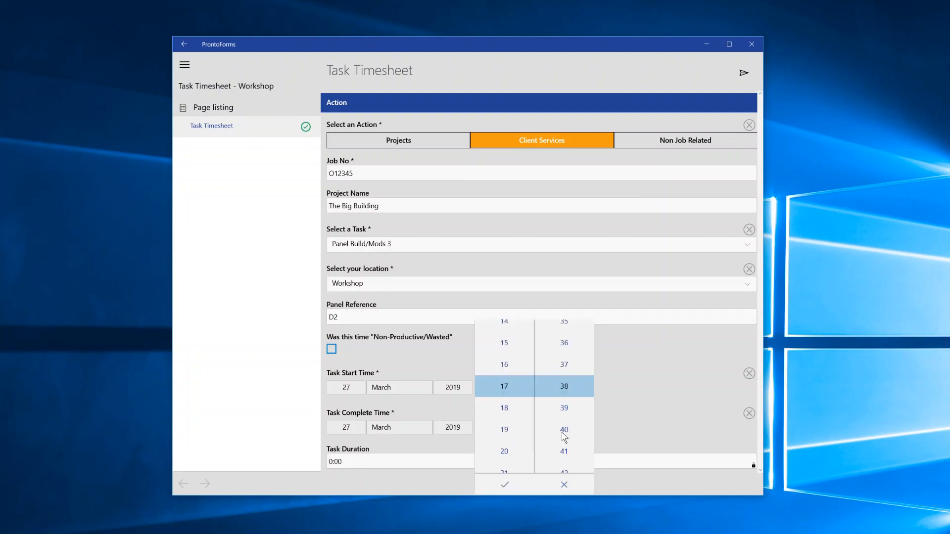
click(564, 428)
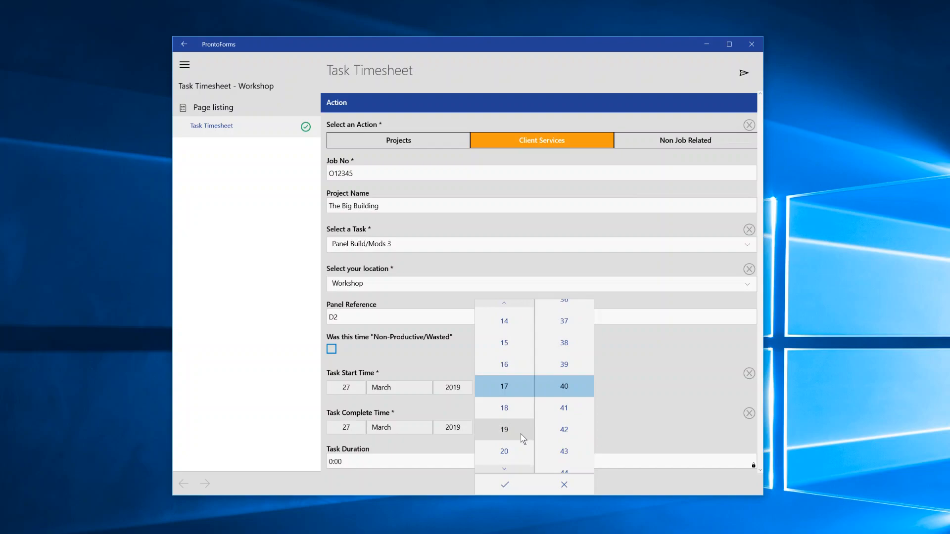
click(494, 484)
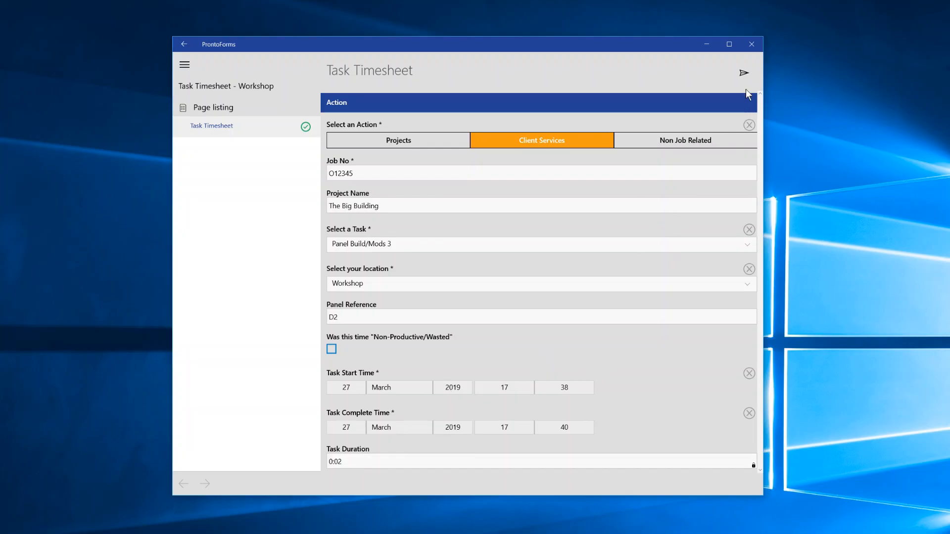
Step: Send the completed Client Services timesheet and start another workshop timesheet with the Non Job Related action
click(745, 75)
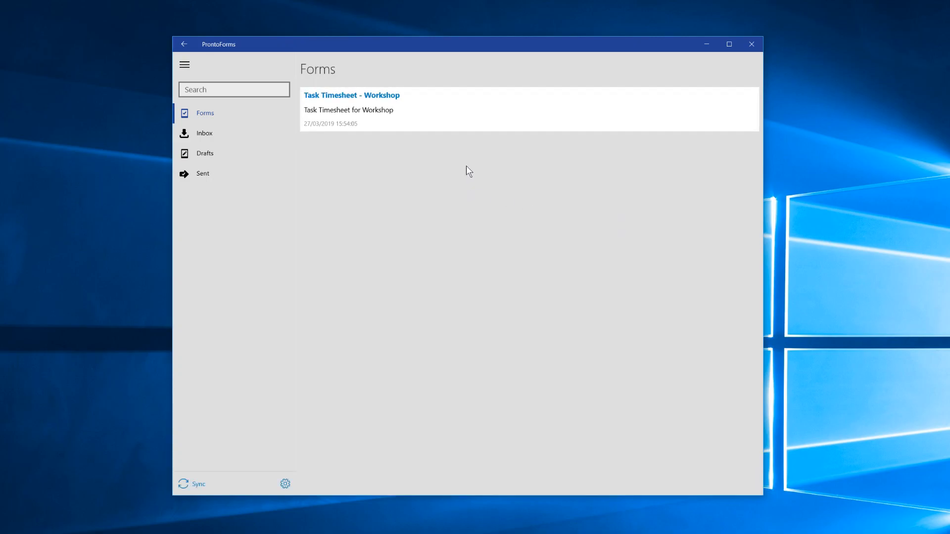
click(374, 127)
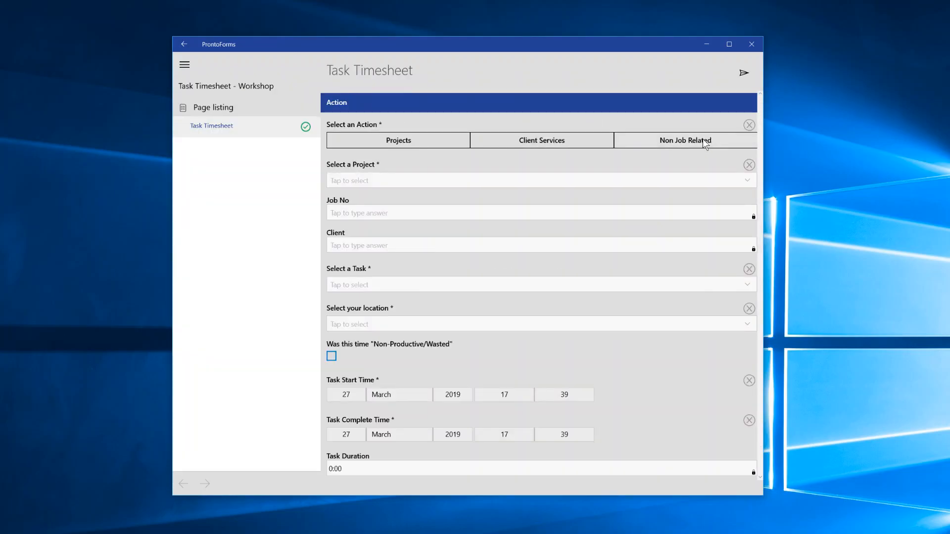
click(703, 139)
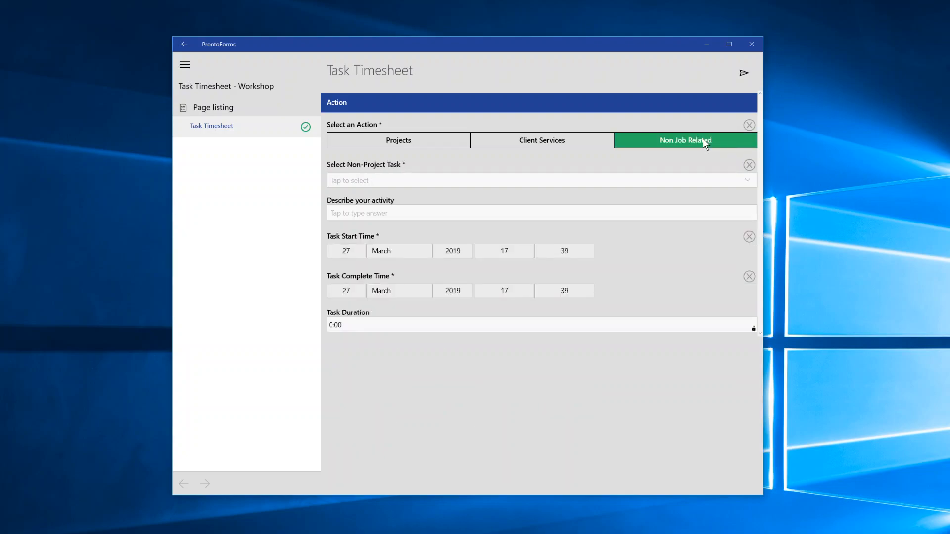
Step: Set the non-project task to Prospect House and describe the activity as "fixing a gate"
click(553, 178)
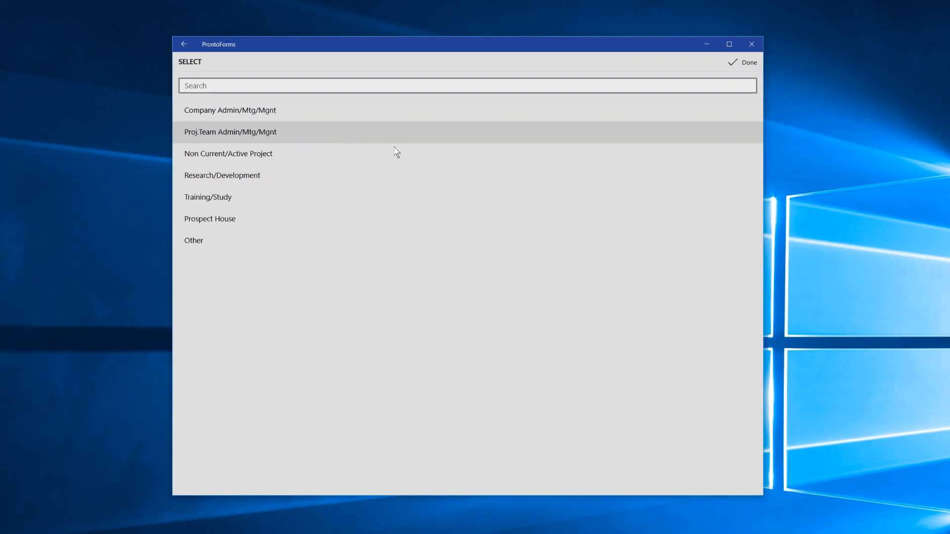
click(287, 222)
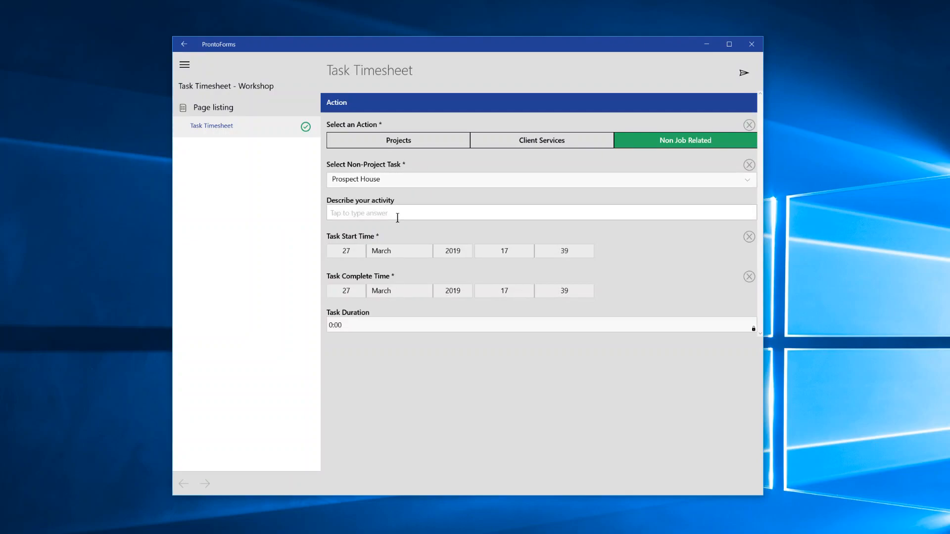
text(f)
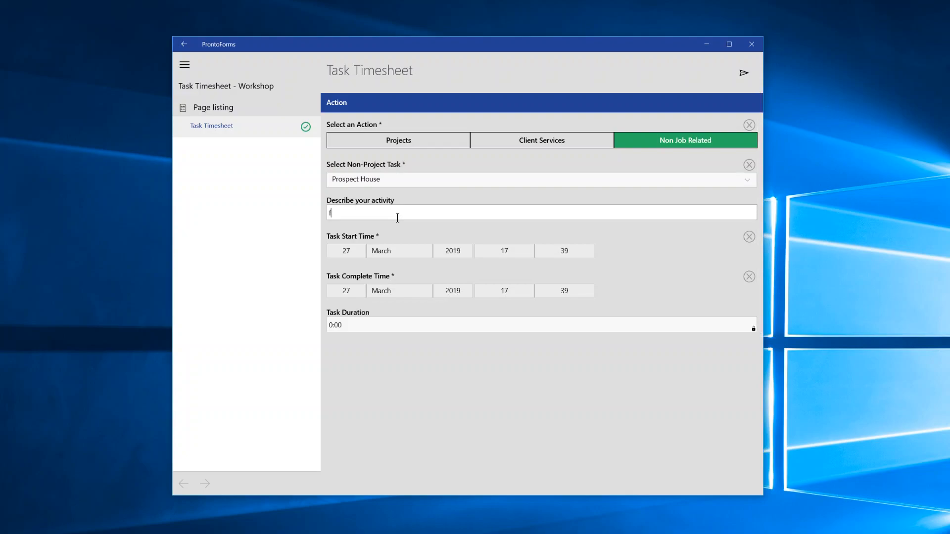
text(ixing a gate)
Step: Set the minutes of the task complete time to 41 and send the Non Job Related timesheet
click(565, 292)
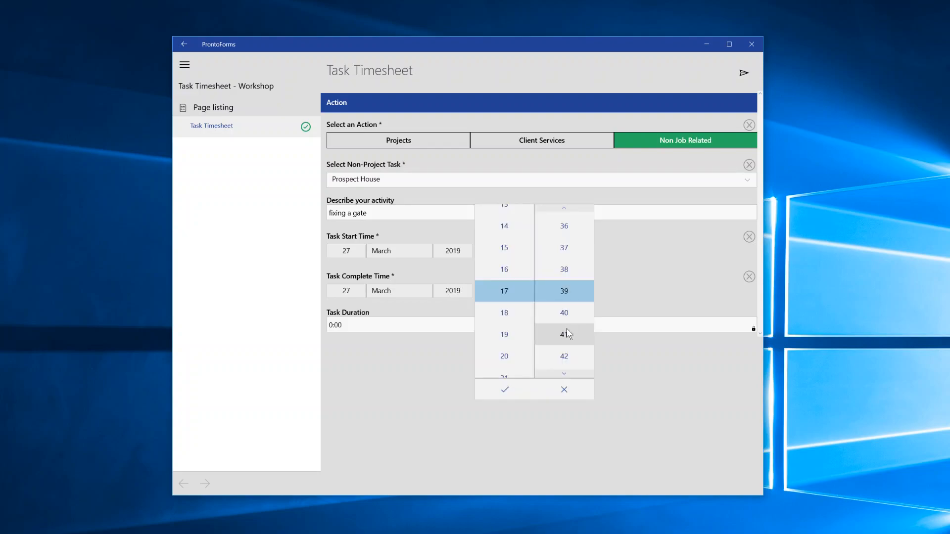
click(566, 330)
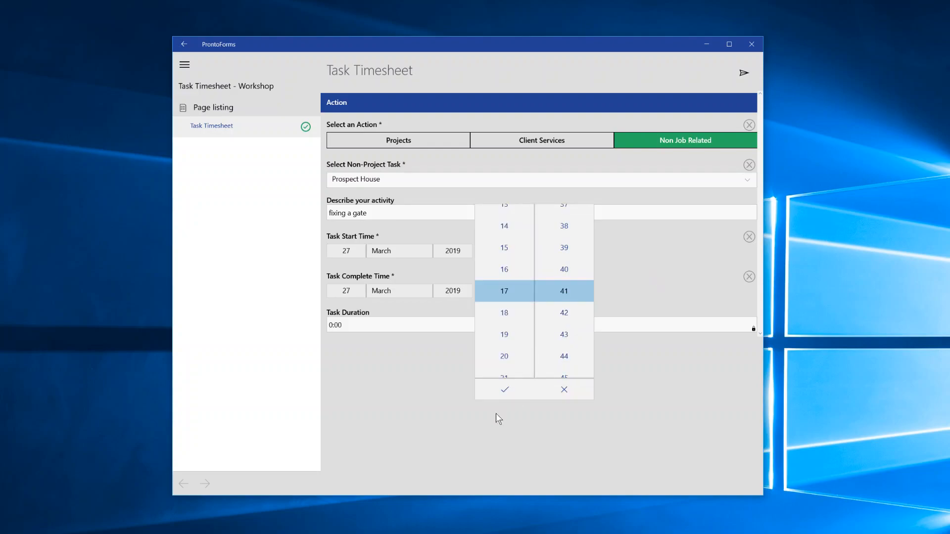
click(504, 391)
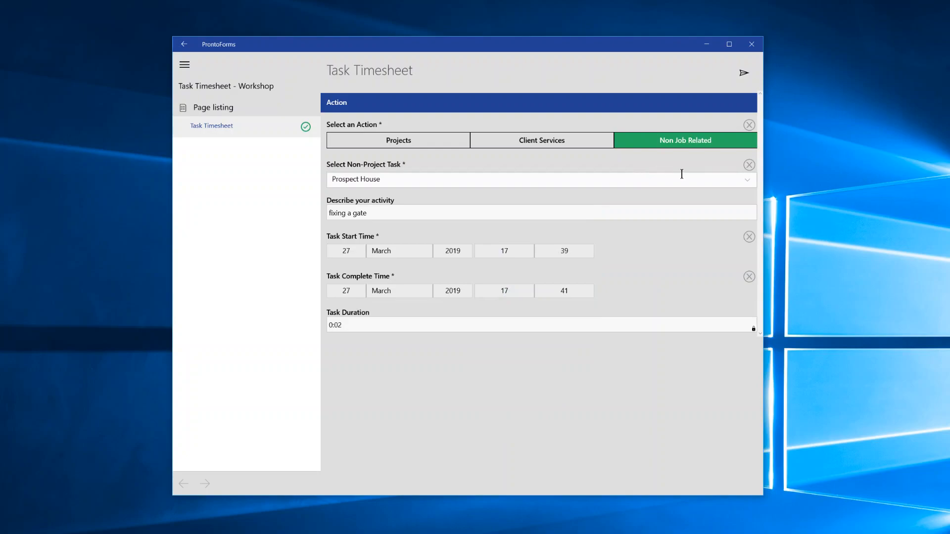
click(749, 72)
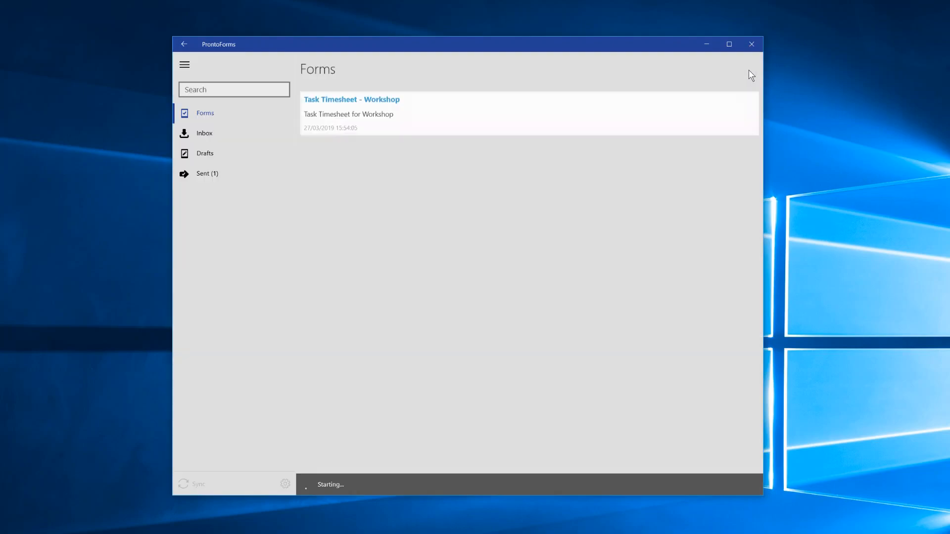